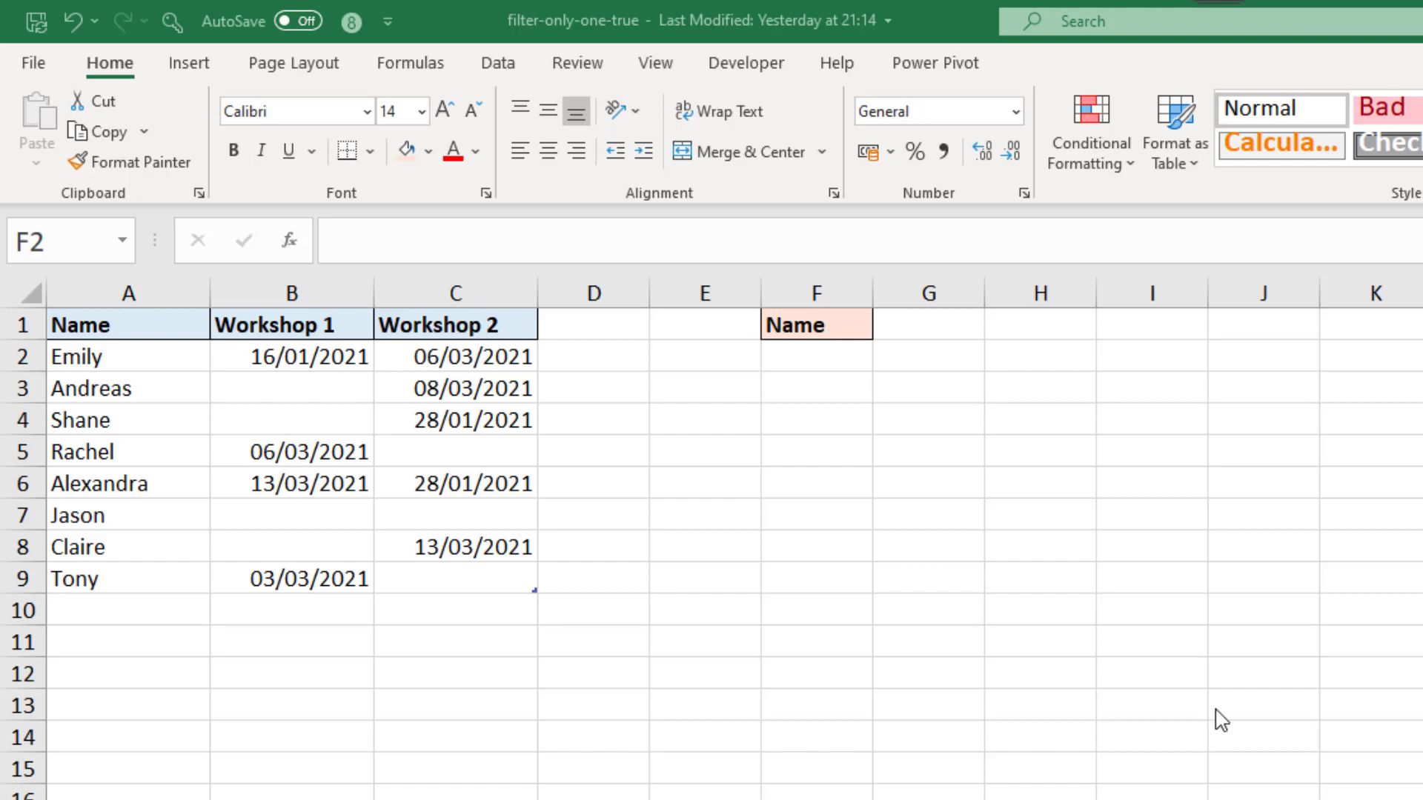
Step: Start =FILTER(Data[Name], in F2, using the Name column A2:A9 as the list to filter
{"action": "left_click", "coordinate": [851, 360]}
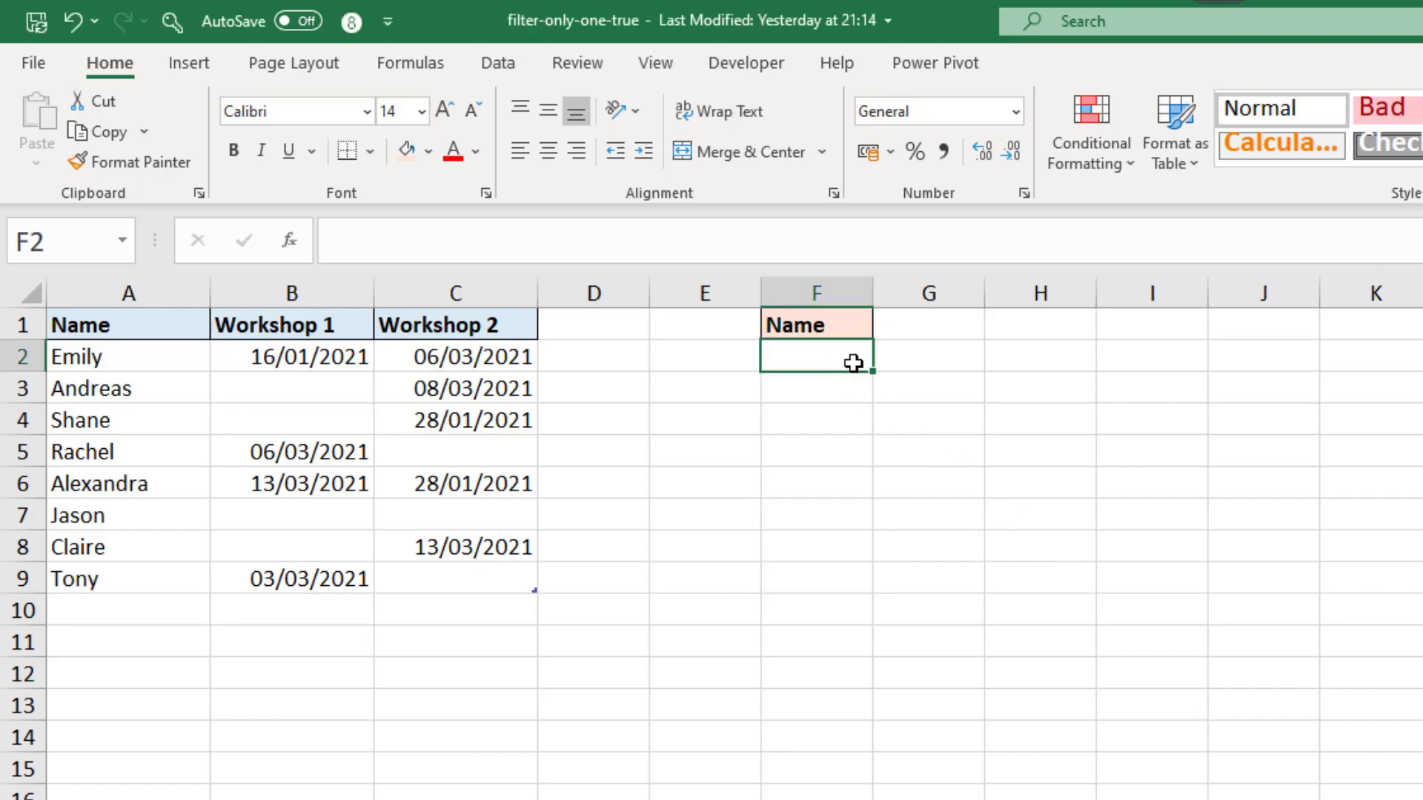
{"action": "type", "text": "=fil"}
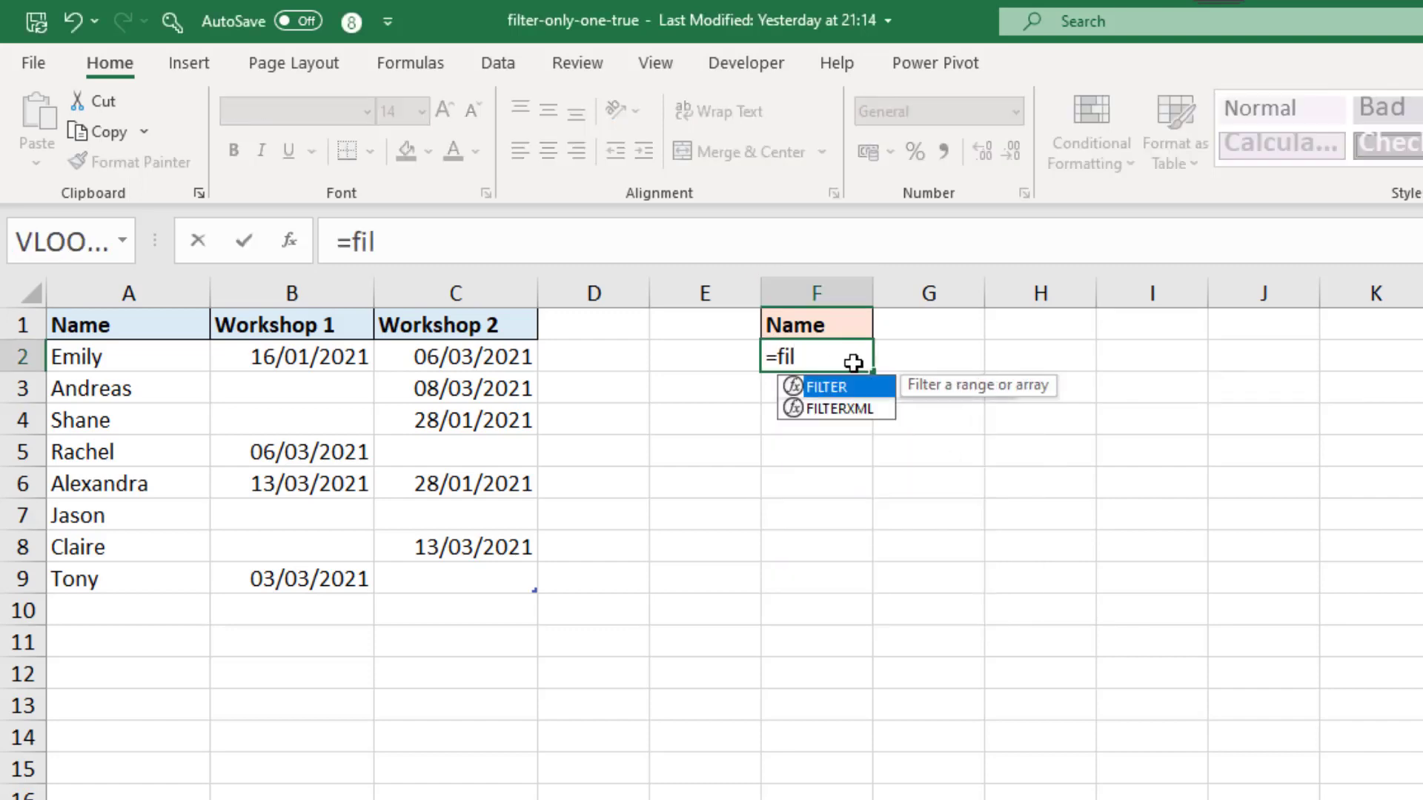
{"action": "key", "text": "Tab"}
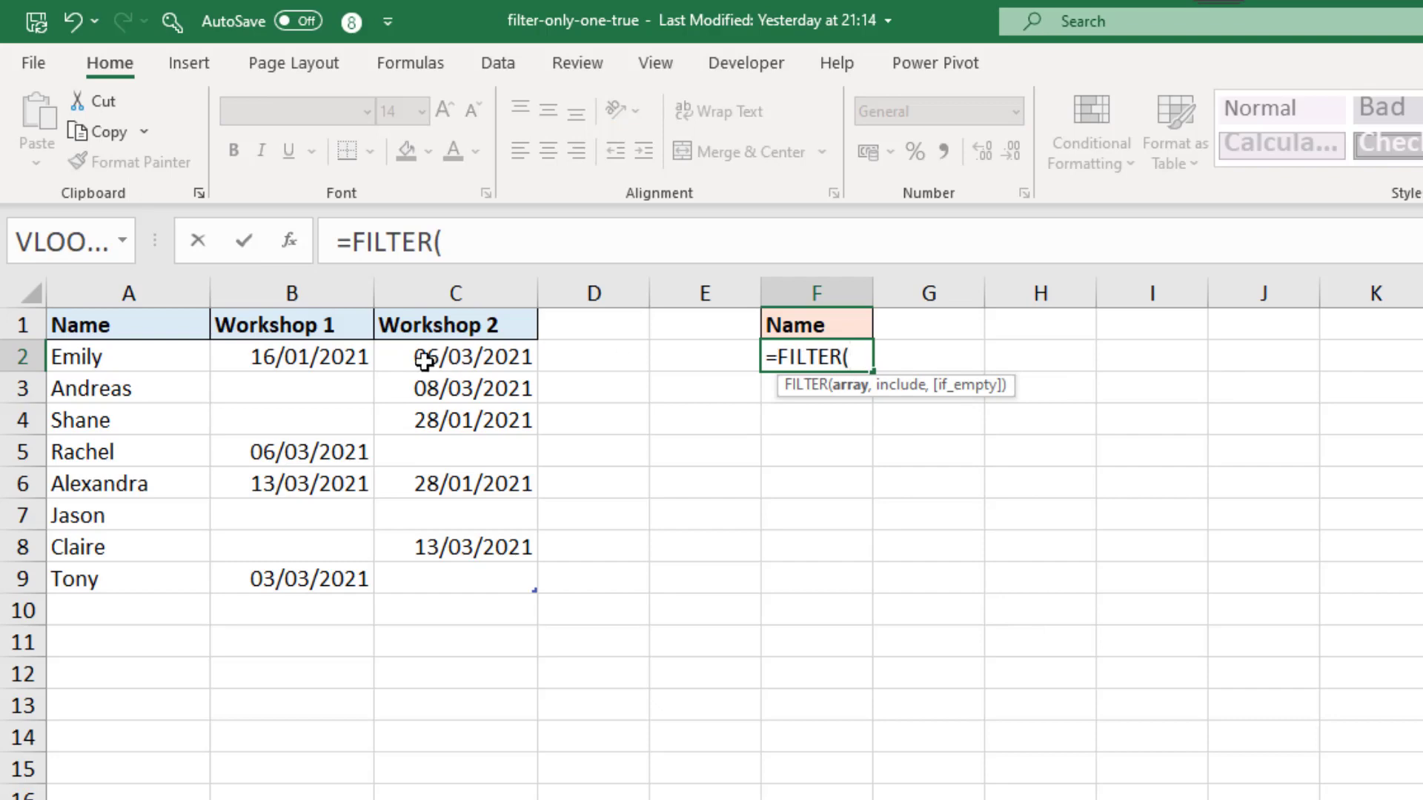
{"action": "left_click_drag", "start_coordinate": [184, 359], "coordinate": [179, 564]}
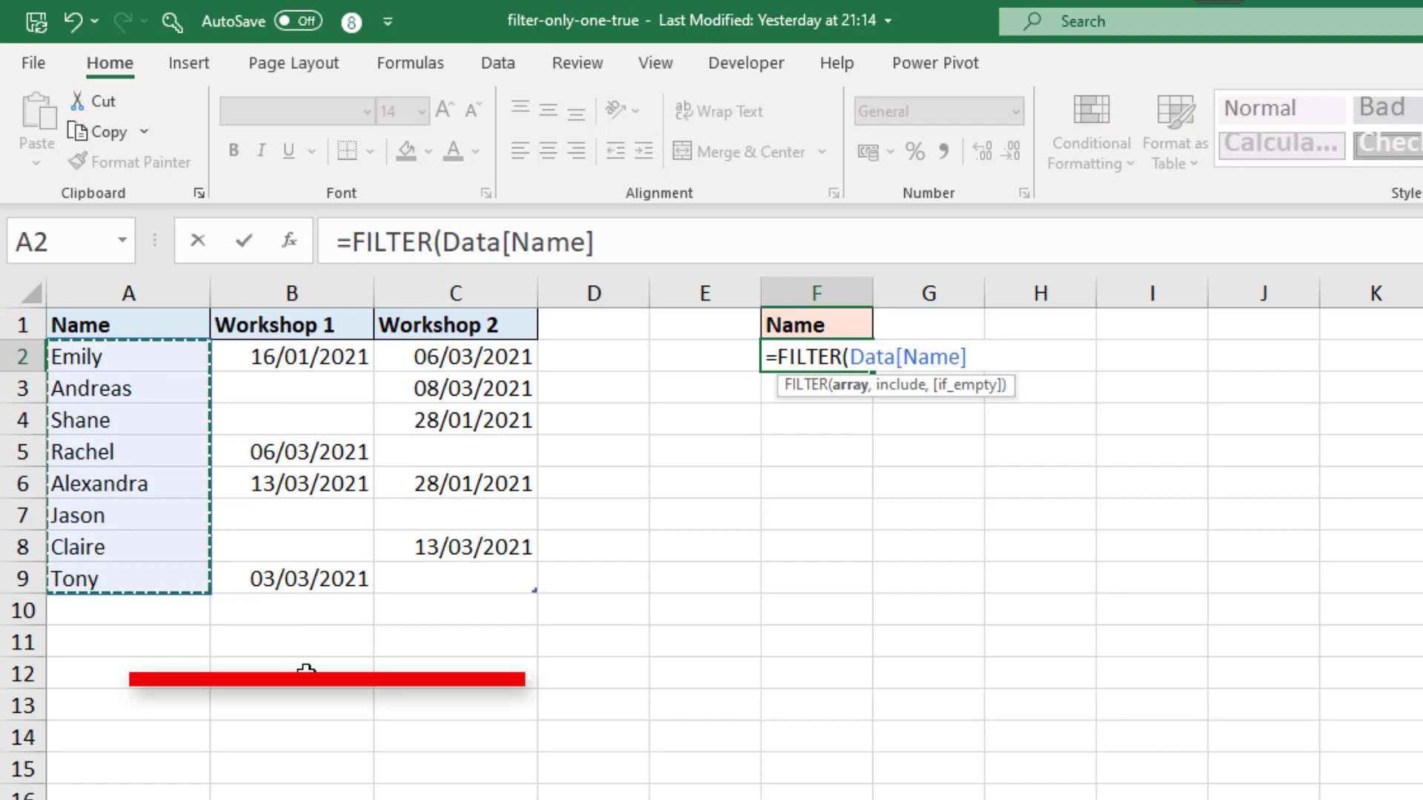
{"action": "type", "text": ","}
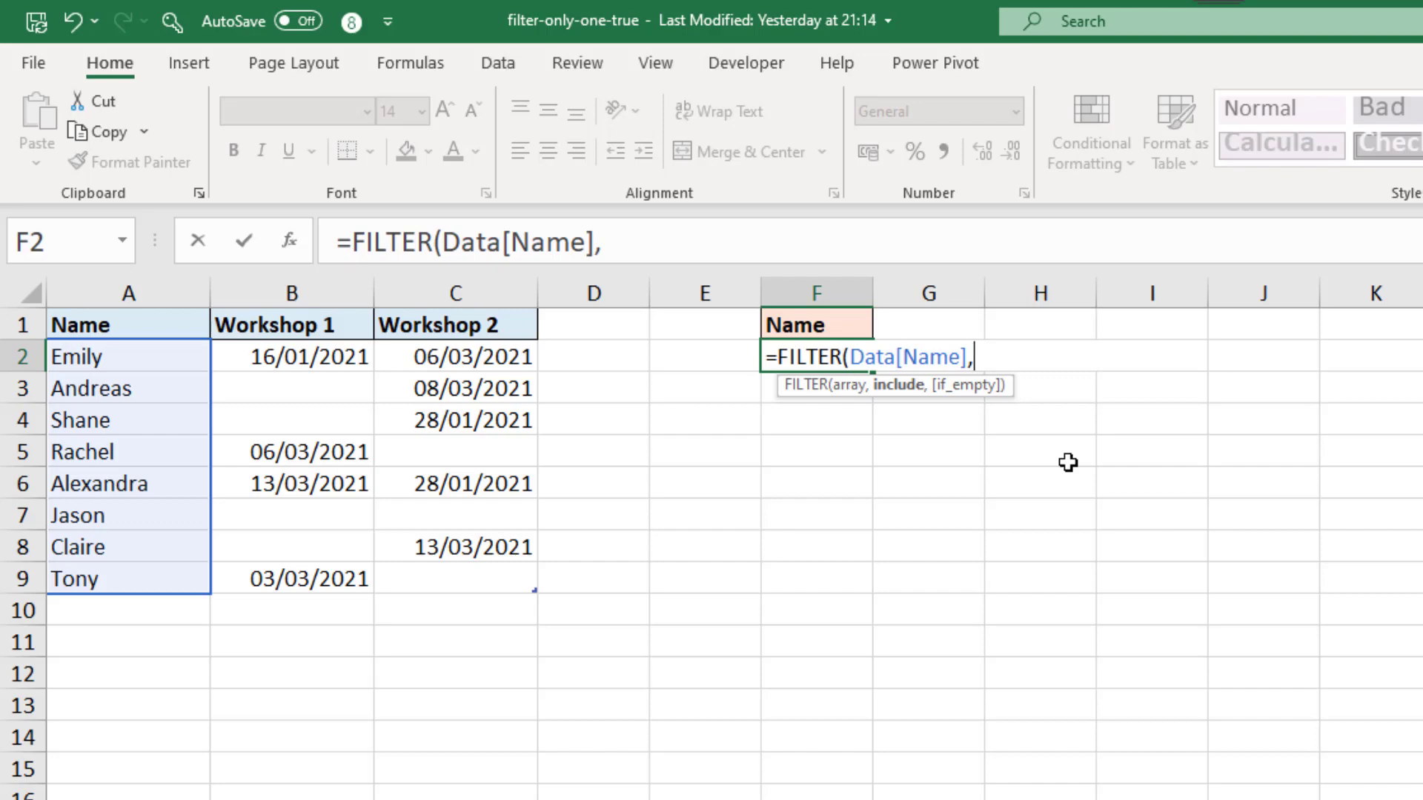
Step: Finish F2's formula with (Workshop 1<>"")-(Workshop 2<>"") as the include argument and commit it
{"action": "type", "text": "("}
{"action": "left_click_drag", "start_coordinate": [350, 361], "coordinate": [349, 572]}
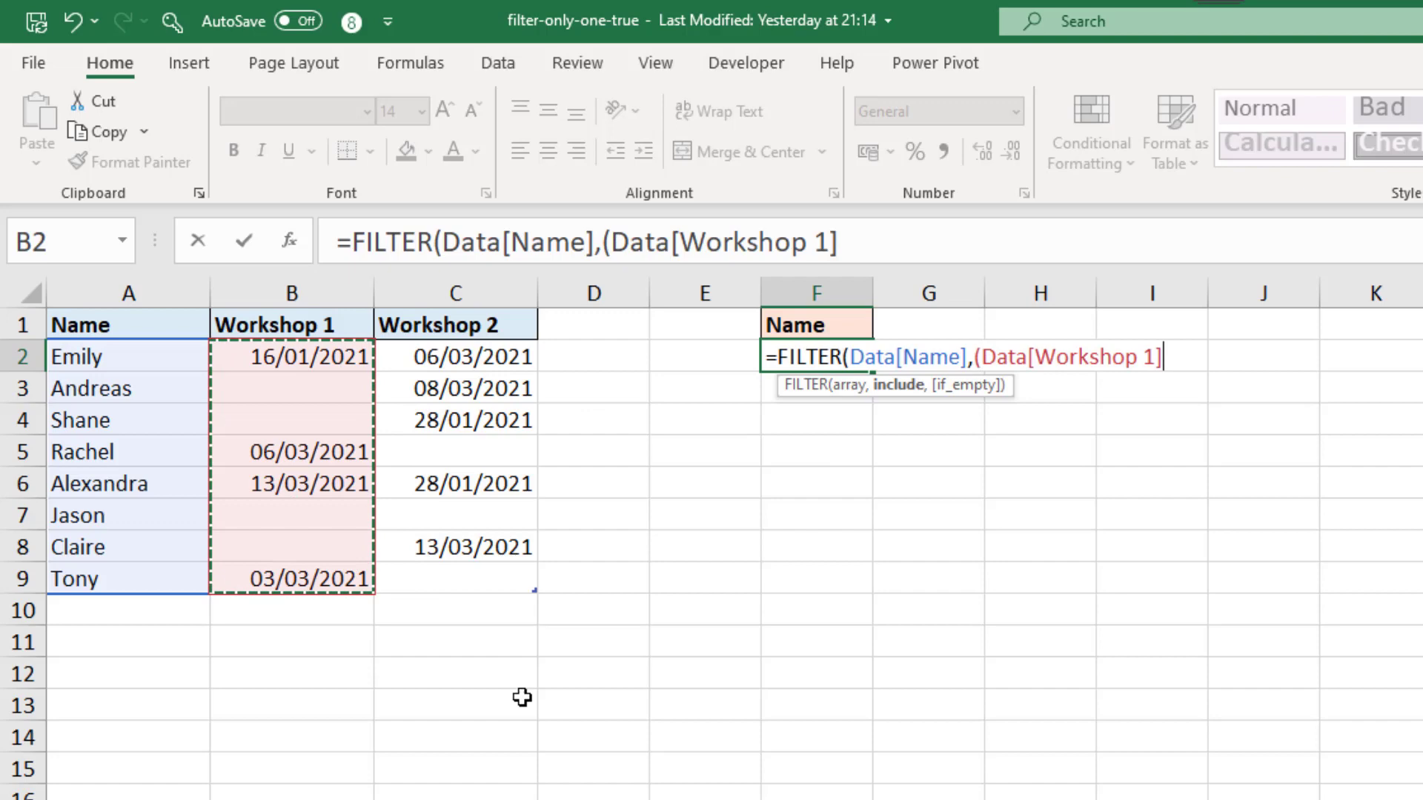
{"action": "type", "text": "<>\"\""}
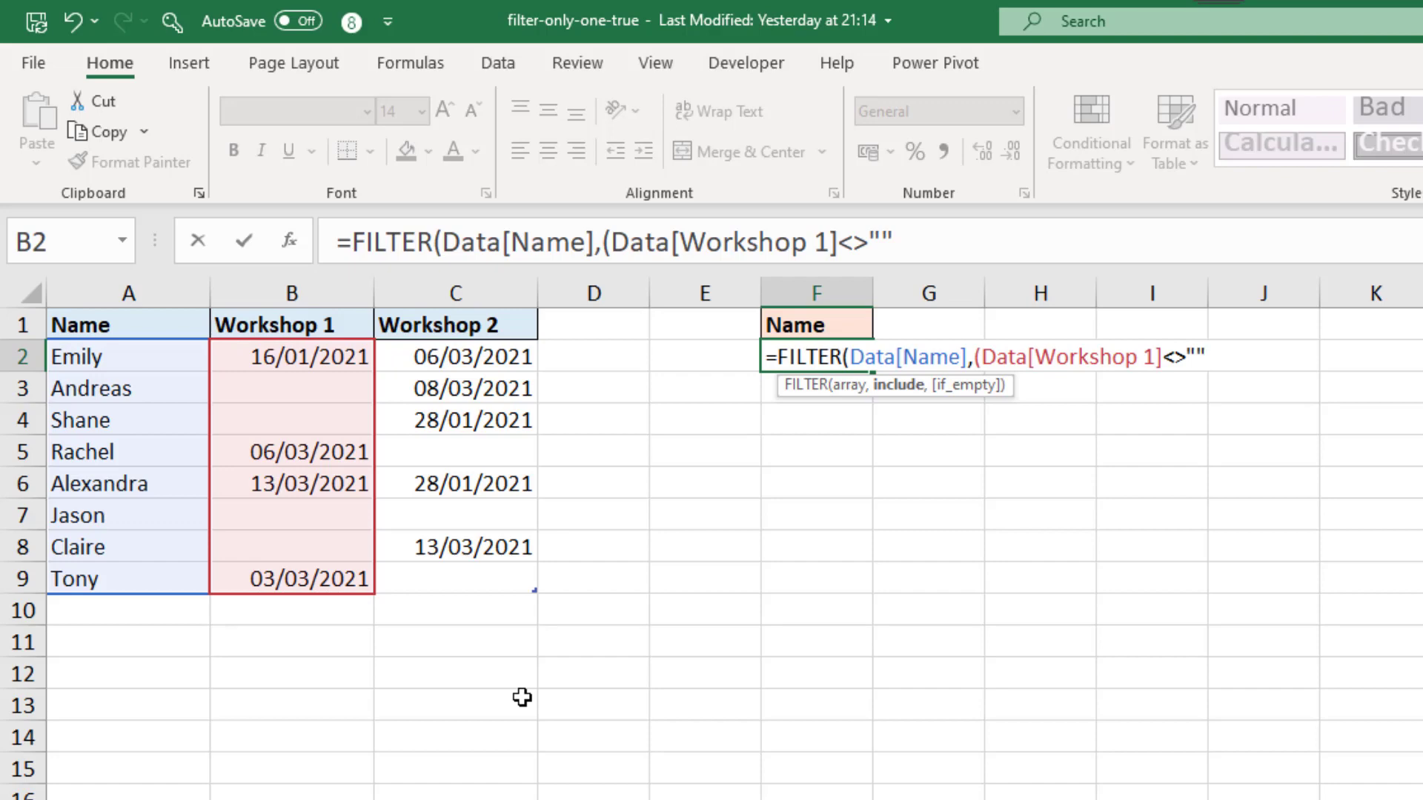
{"action": "type", "text": ")"}
{"action": "type", "text": "-"}
{"action": "type", "text": "("}
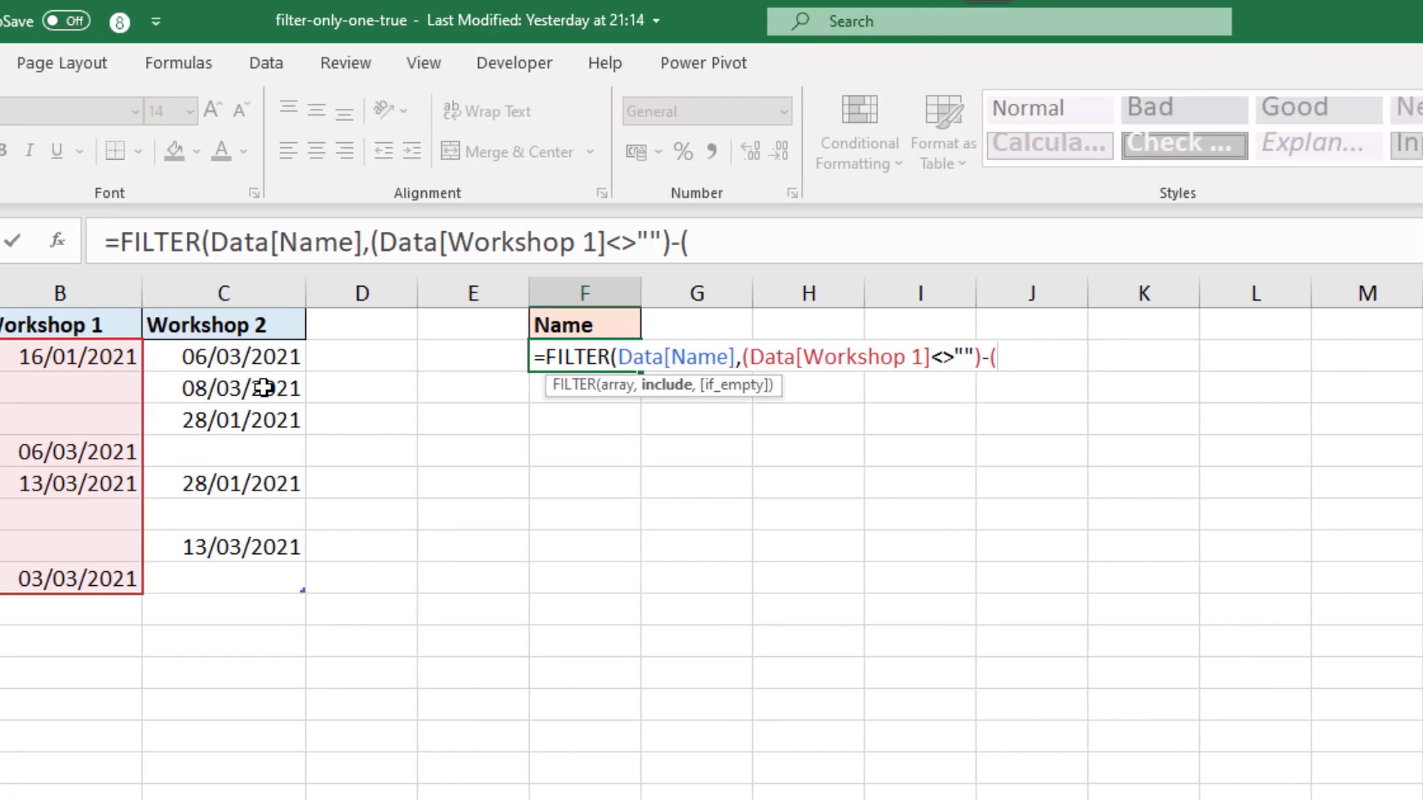
{"action": "left_click_drag", "start_coordinate": [267, 358], "coordinate": [267, 571]}
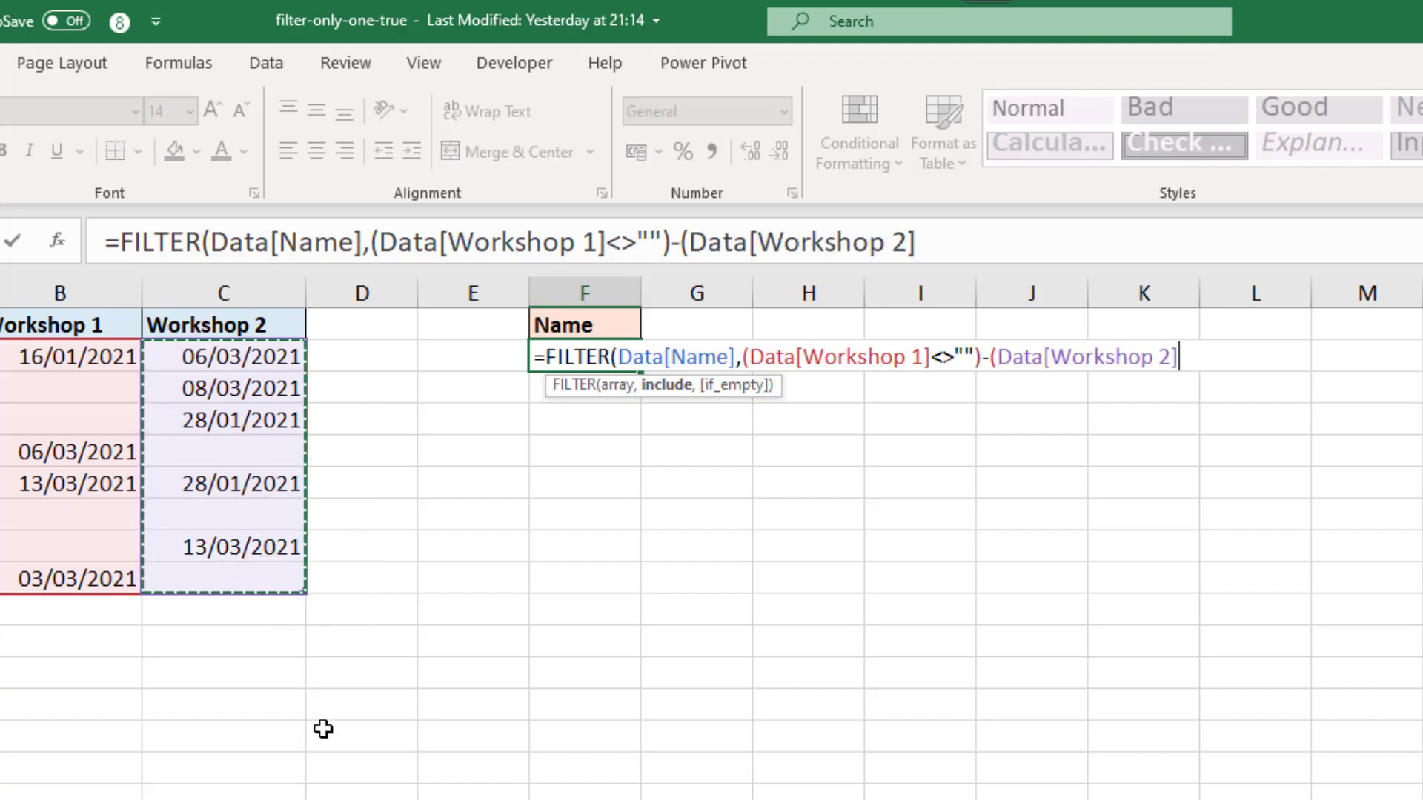
{"action": "type", "text": "<>\"\""}
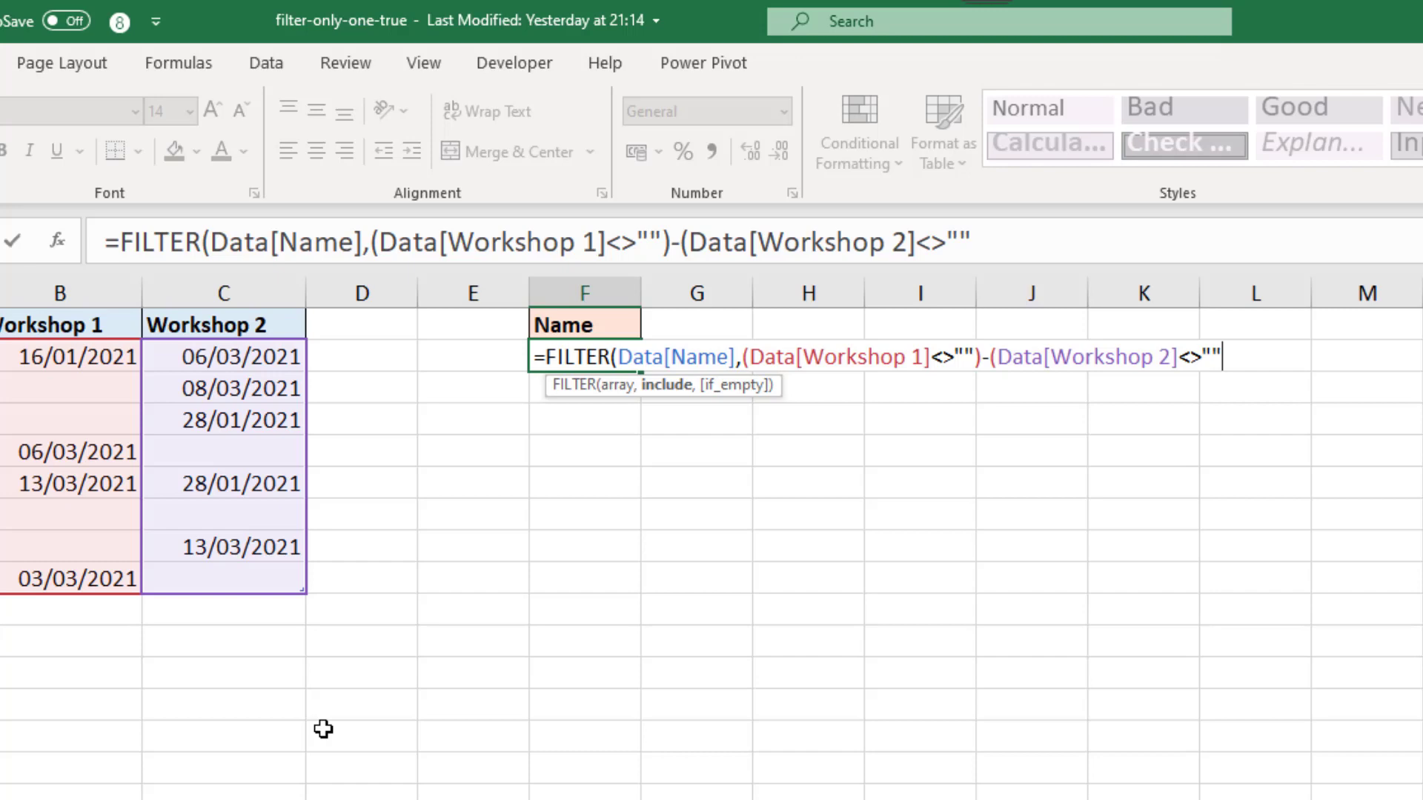
{"action": "type", "text": "))"}
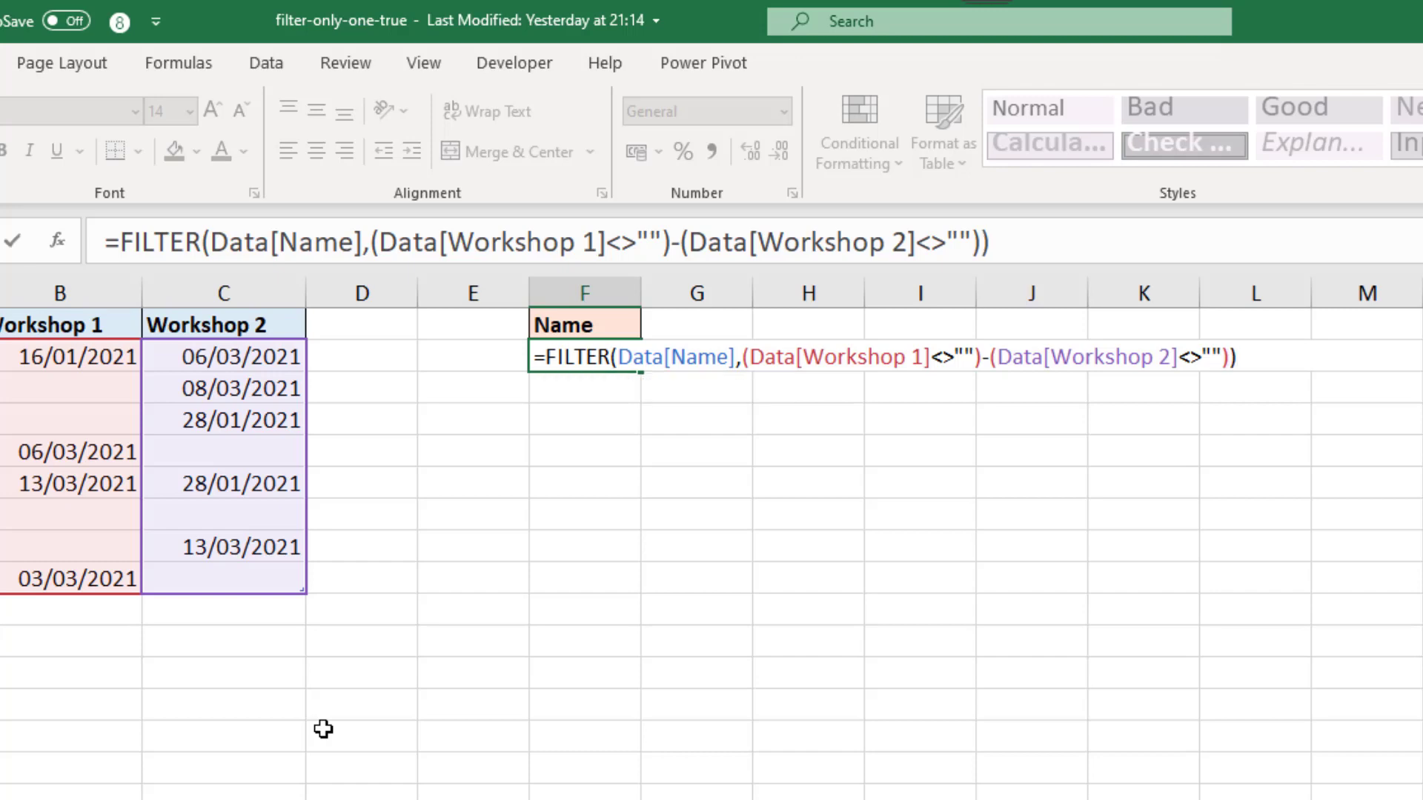
{"action": "key", "text": "Return"}
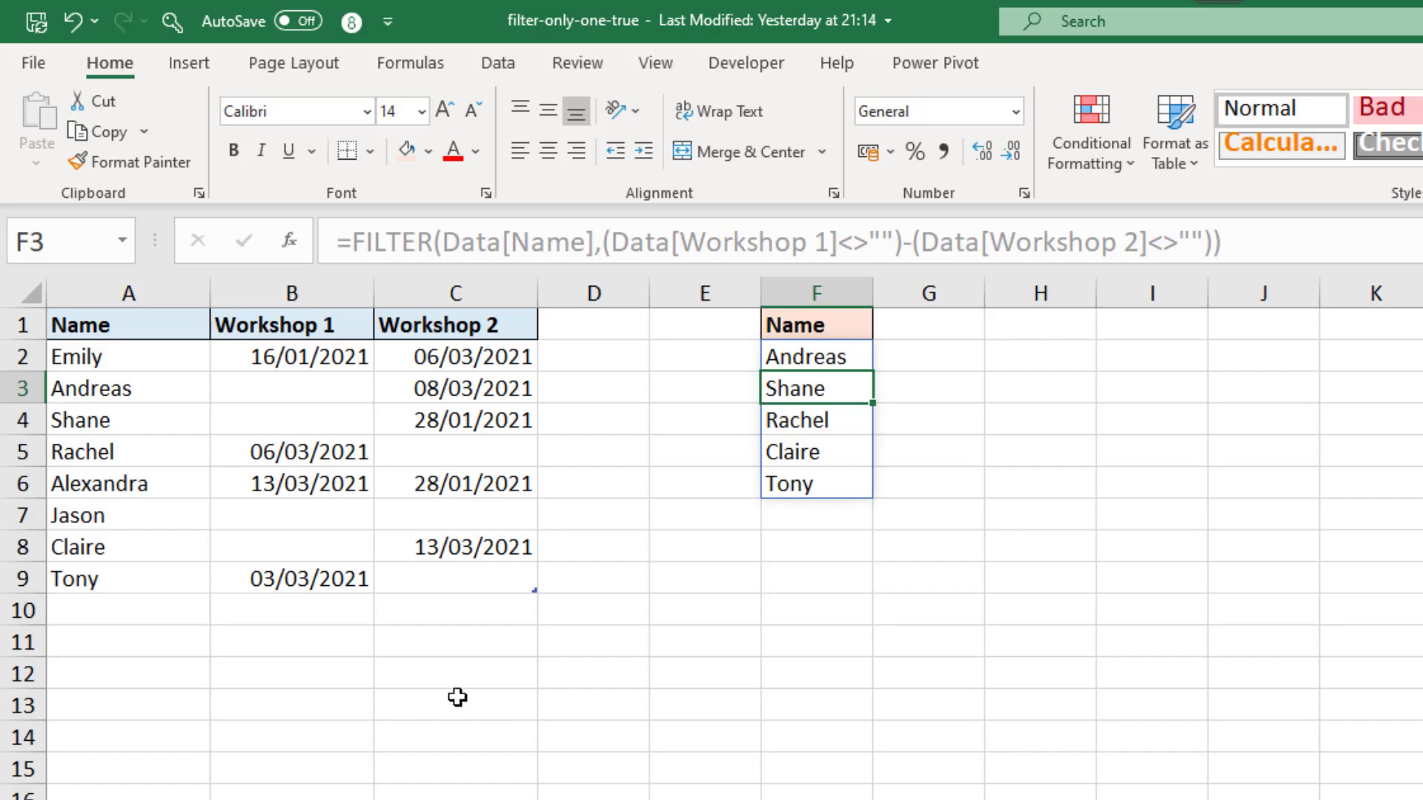
Step: Enter 15/03/2021 as Rachel's Workshop 2 date in C5
{"action": "left_click", "coordinate": [520, 444]}
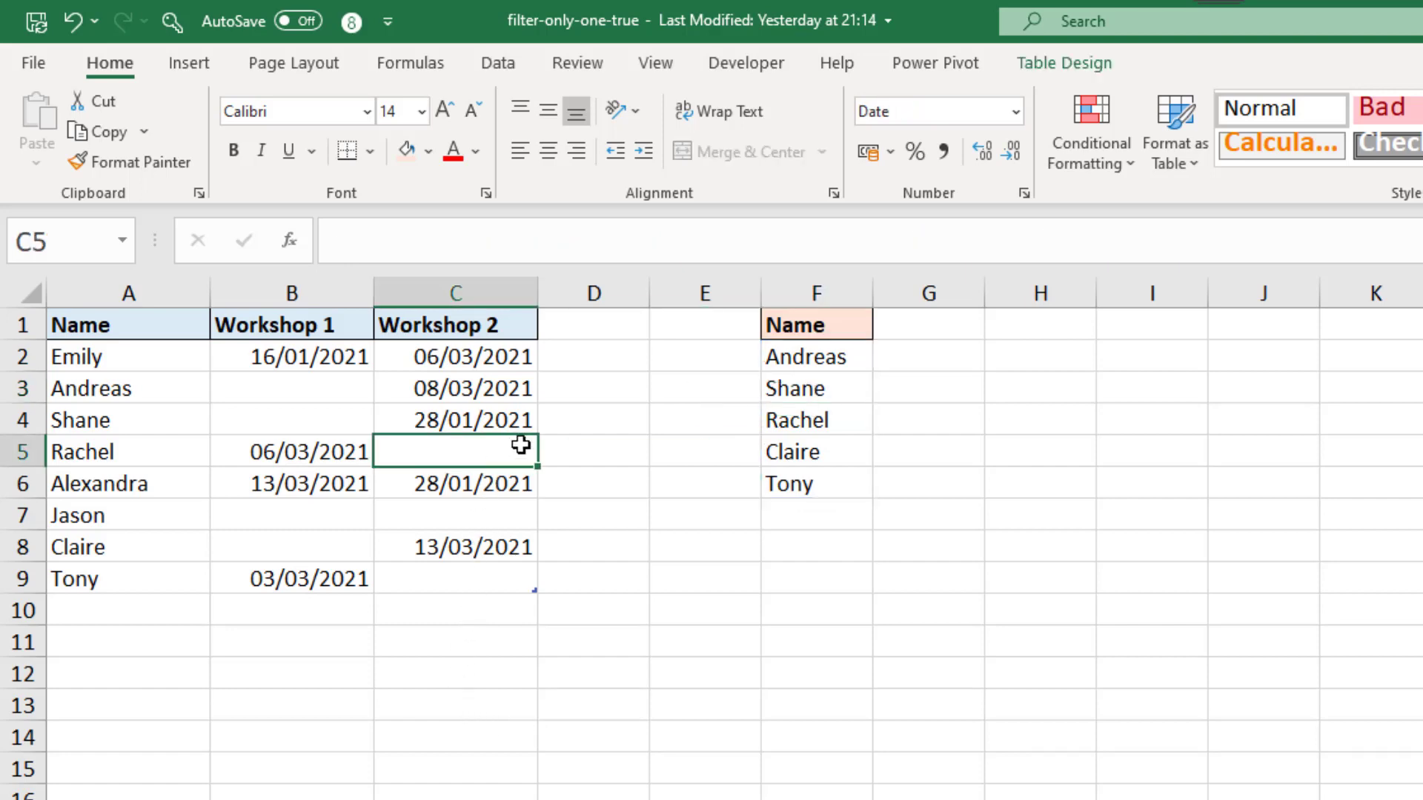
{"action": "type", "text": "15/03/2021"}
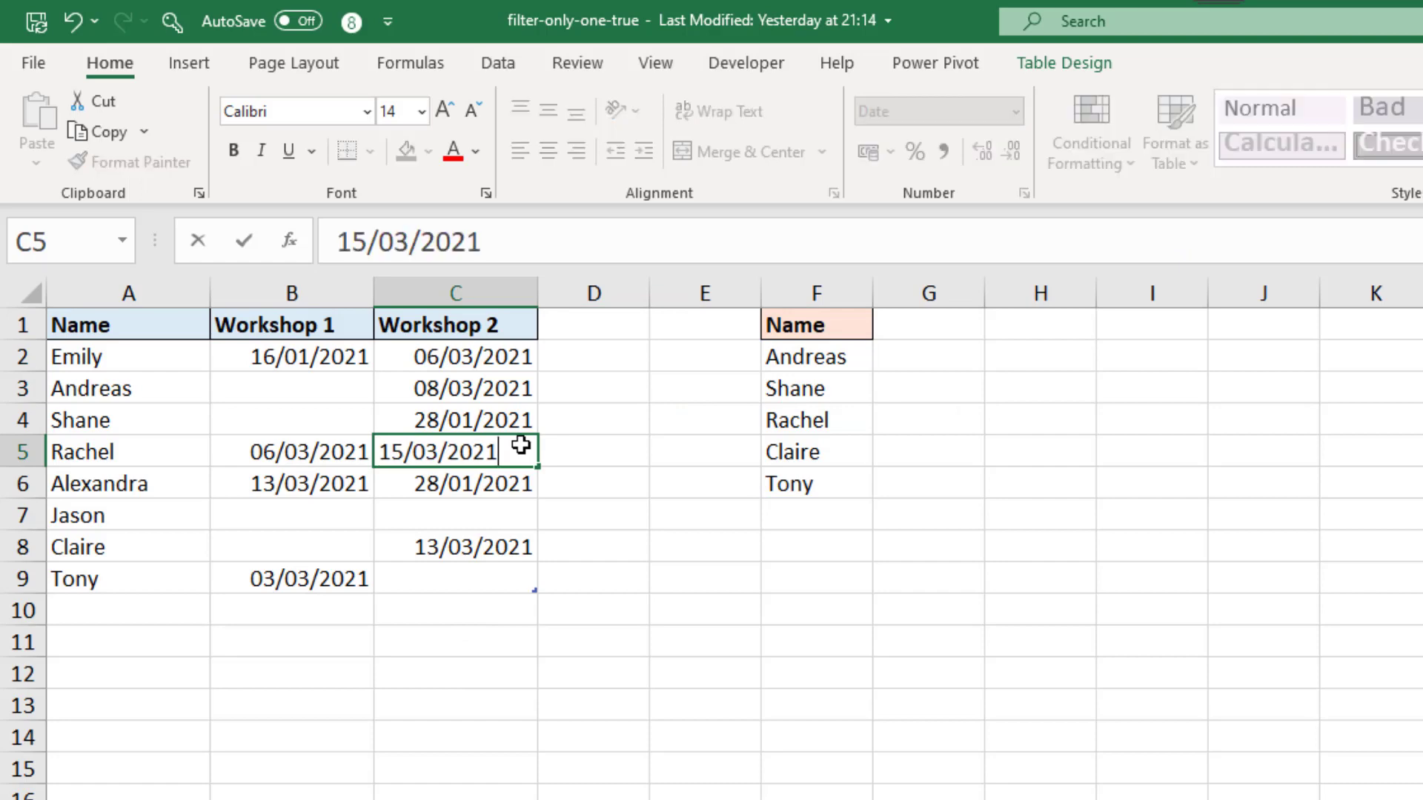
{"action": "key", "text": "Return"}
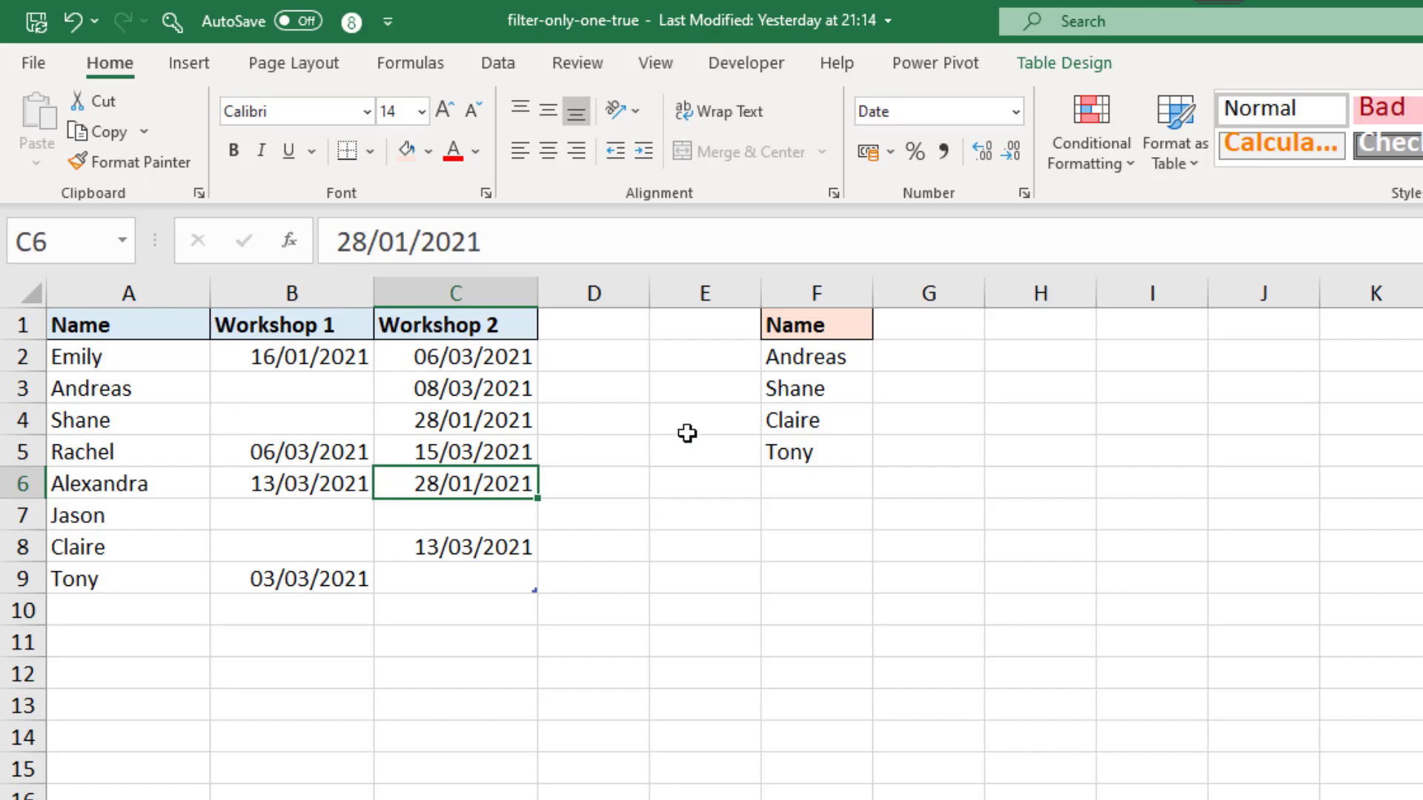
Step: Change the minus between F2's two workshop conditions to a plus
{"action": "left_click", "coordinate": [815, 368]}
{"action": "double_click", "coordinate": [874, 366]}
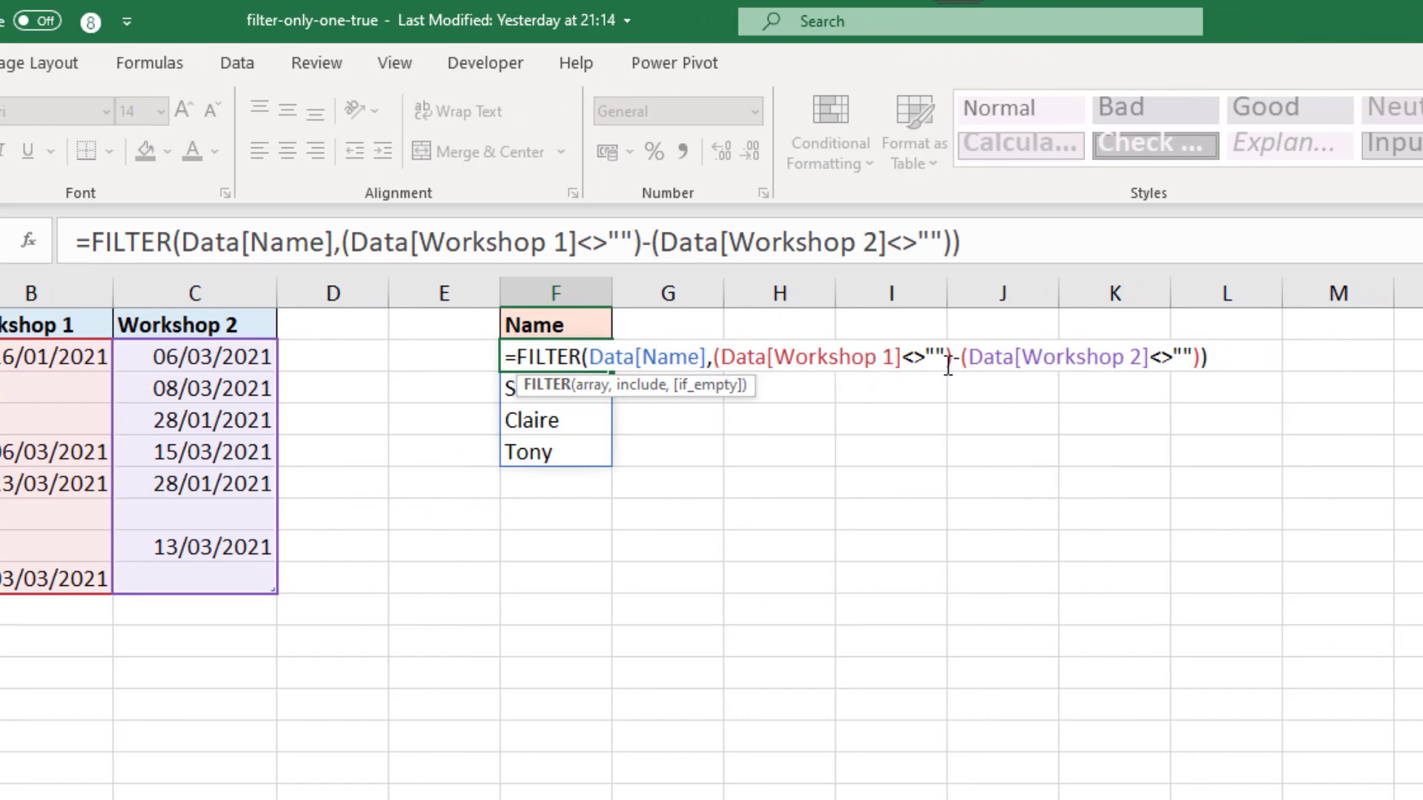
{"action": "left_click", "coordinate": [956, 364]}
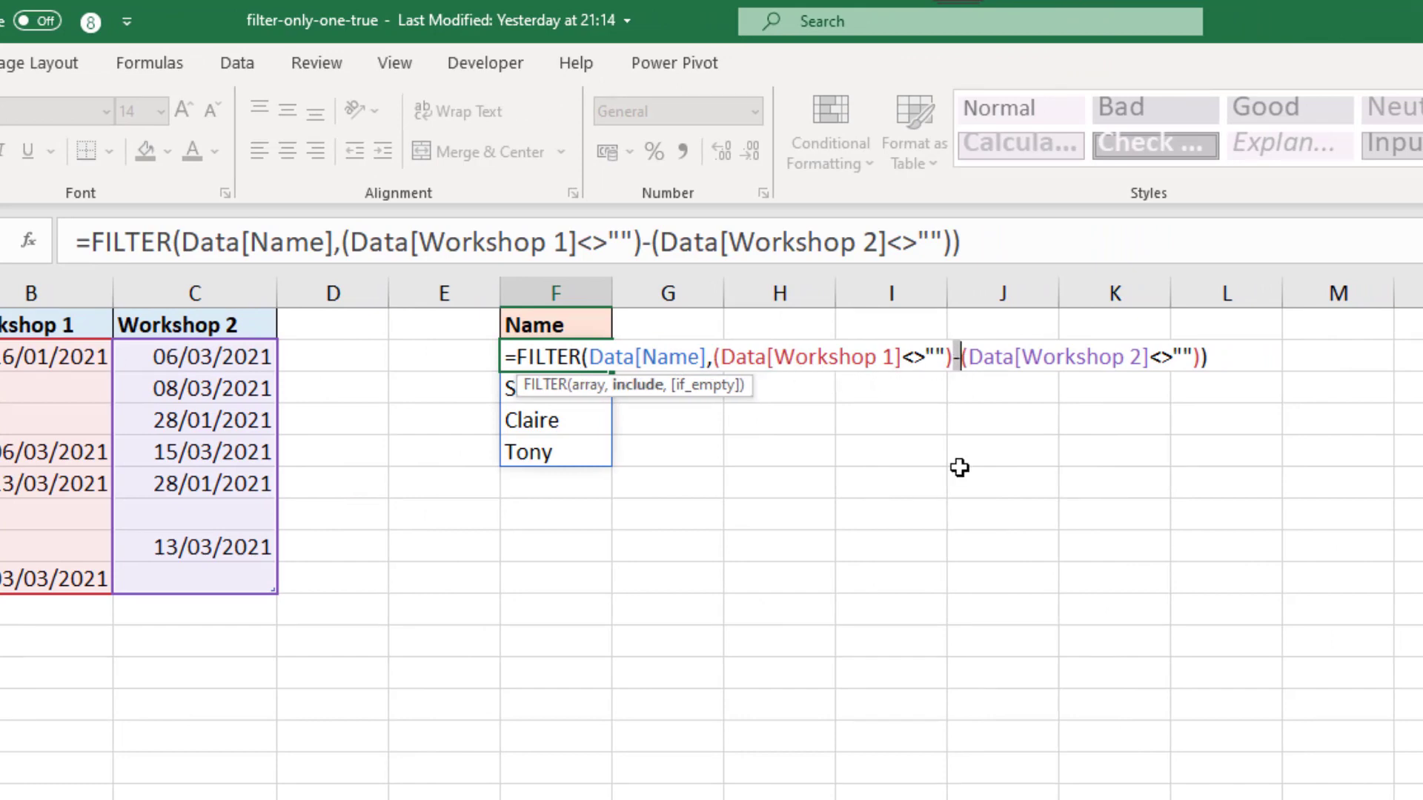
{"action": "key", "text": "BackSpace"}
{"action": "type", "text": "+"}
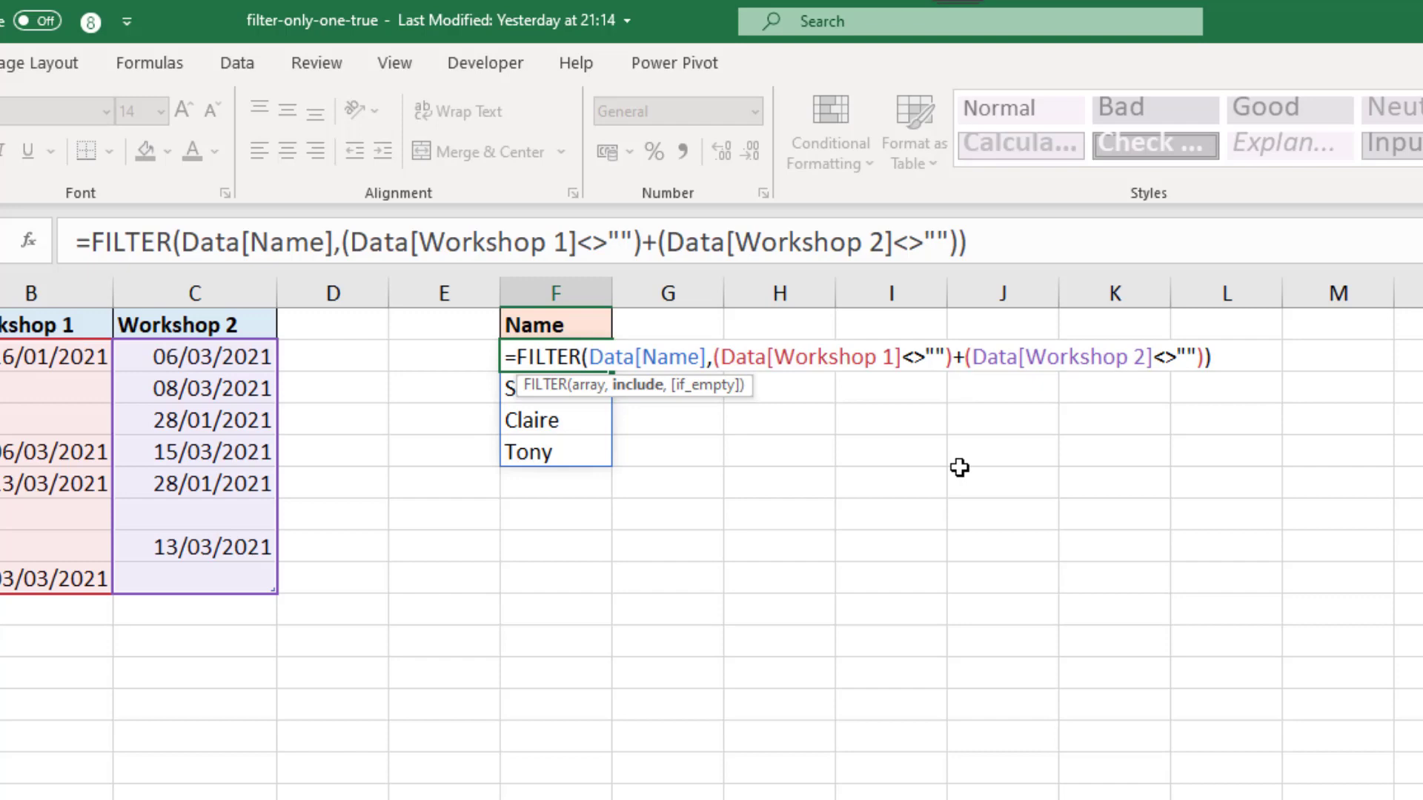
{"action": "key", "text": "Return"}
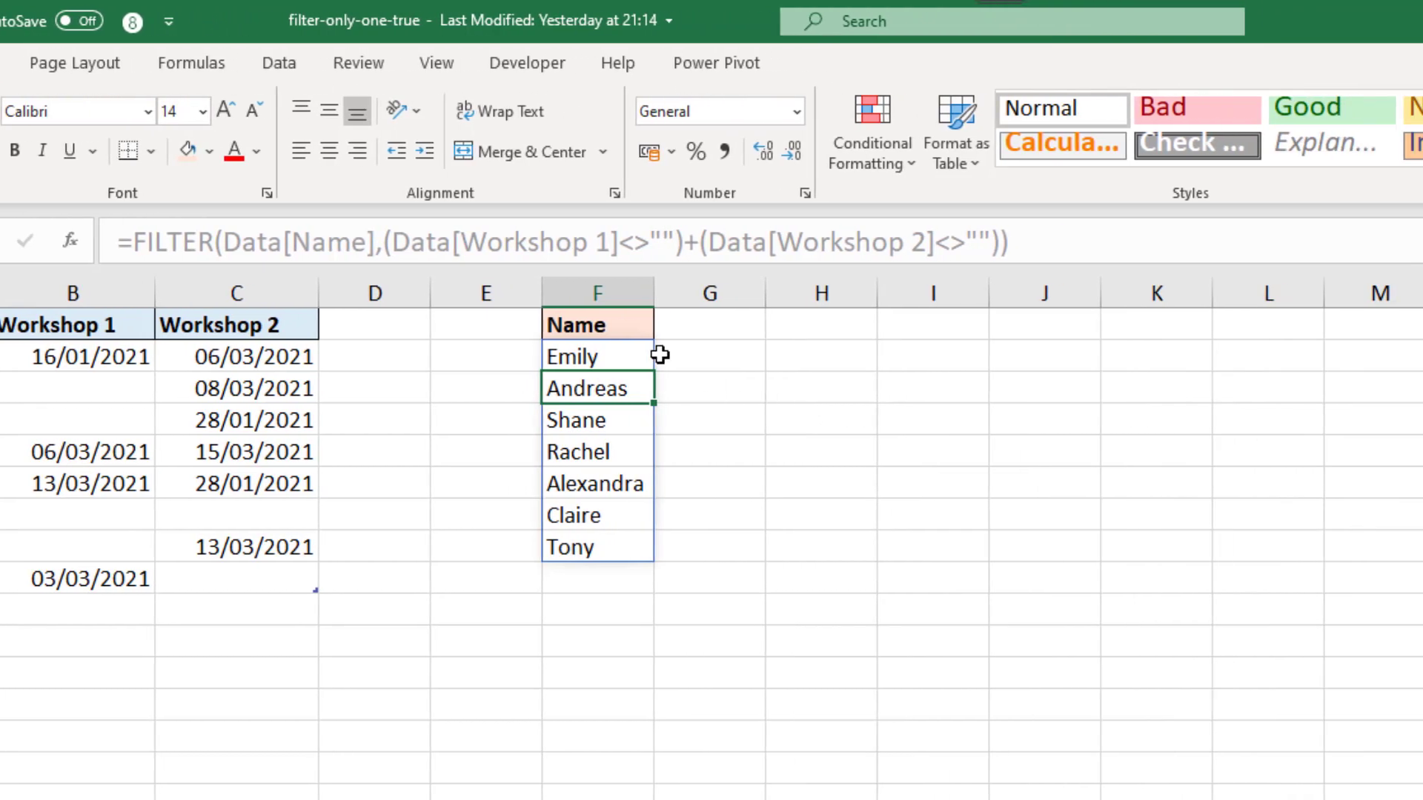
Step: Switch the plus between F2's two conditions back to a minus
{"action": "double_click", "coordinate": [552, 352]}
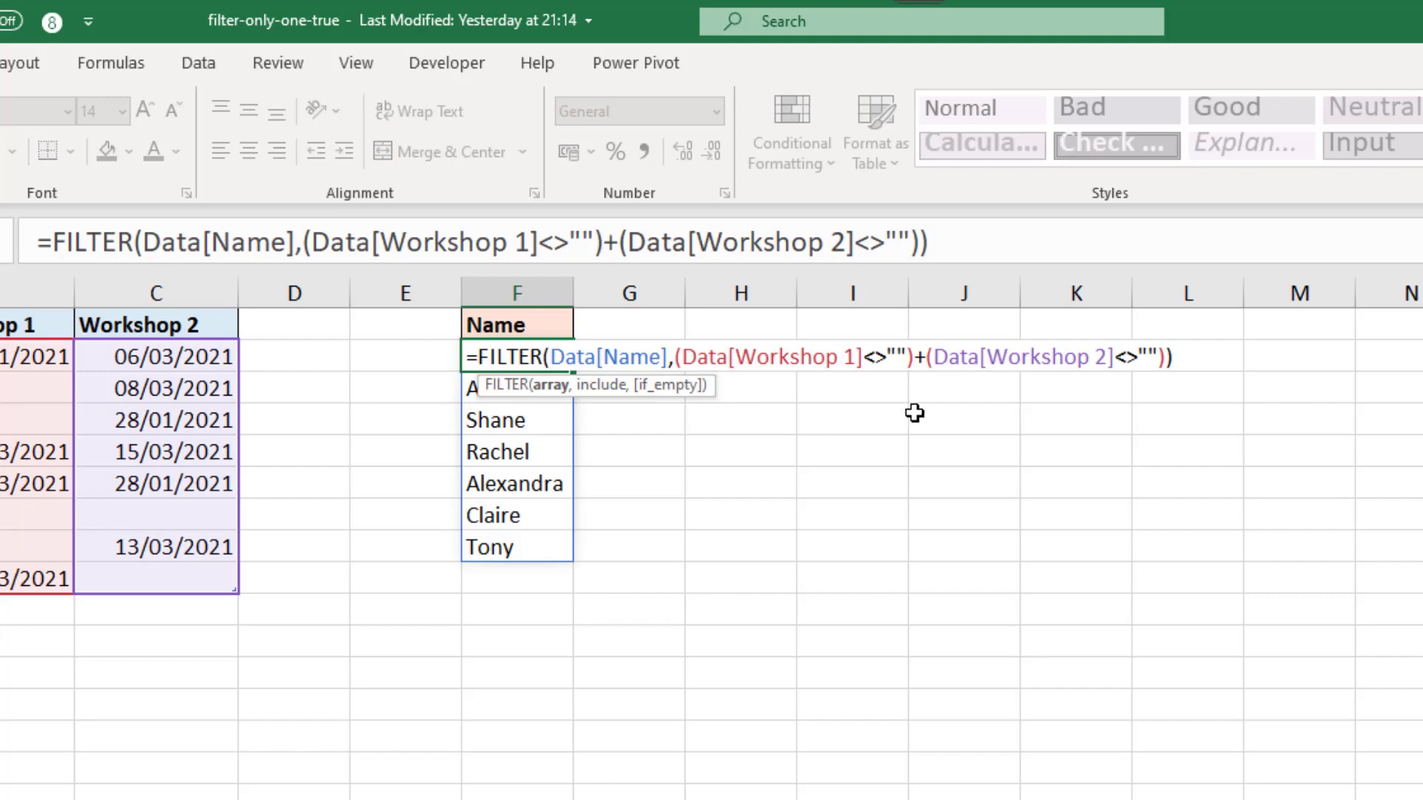
{"action": "left_click_drag", "start_coordinate": [918, 358], "coordinate": [932, 361]}
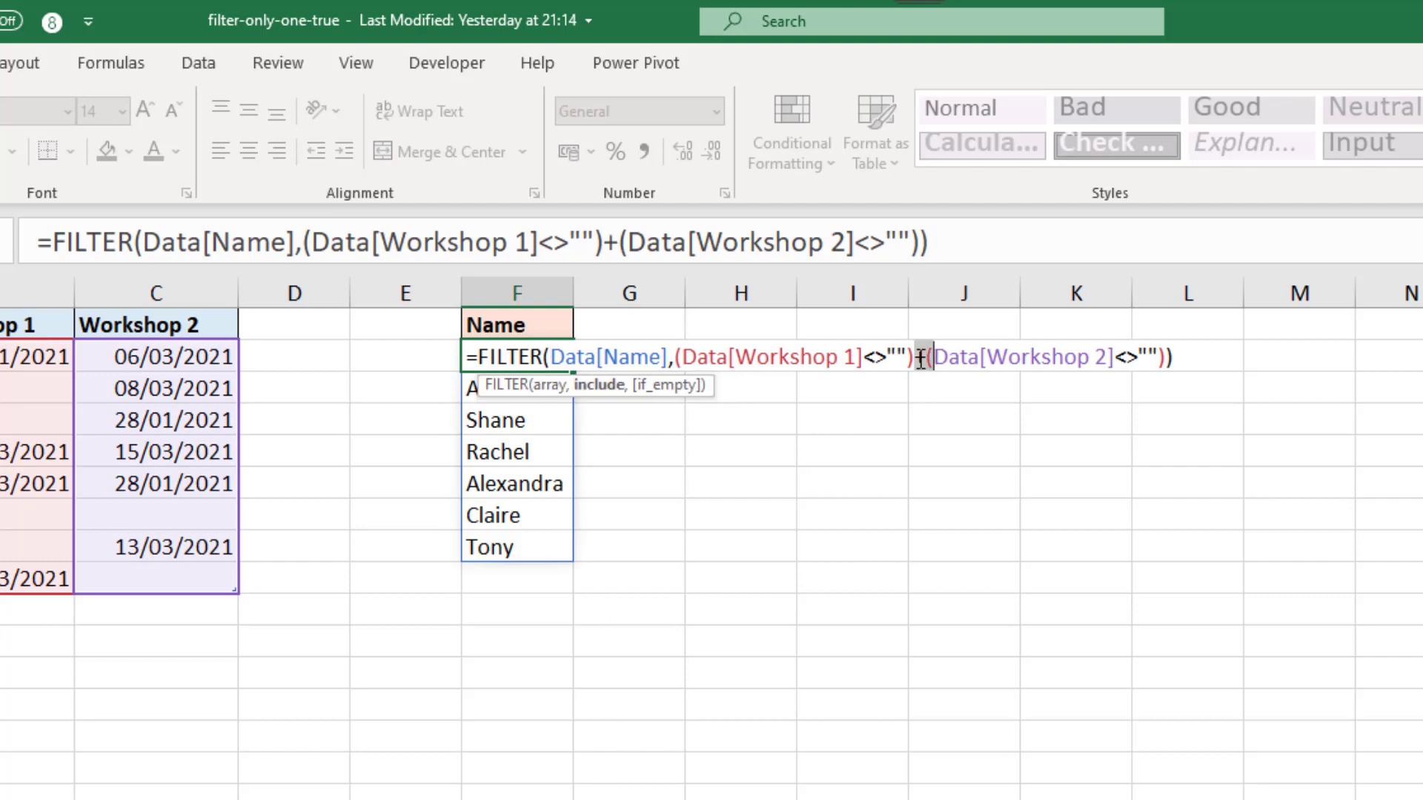
{"action": "type", "text": "-"}
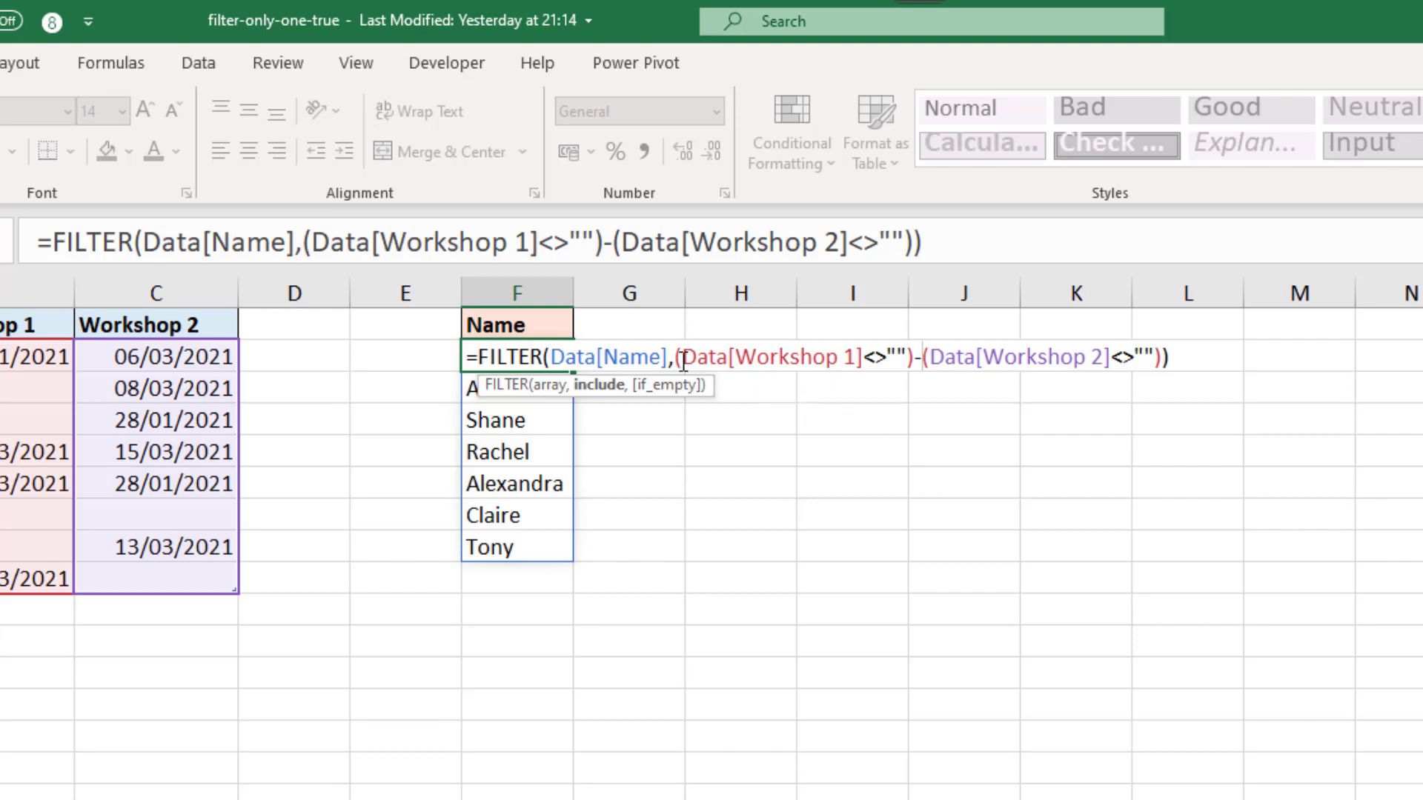
Step: Evaluate the Workshop 1 condition in F2's formula with Calculate Now to show its TRUE/FALSE array
{"action": "left_click_drag", "start_coordinate": [676, 361], "coordinate": [916, 367]}
{"action": "left_click", "coordinate": [130, 64]}
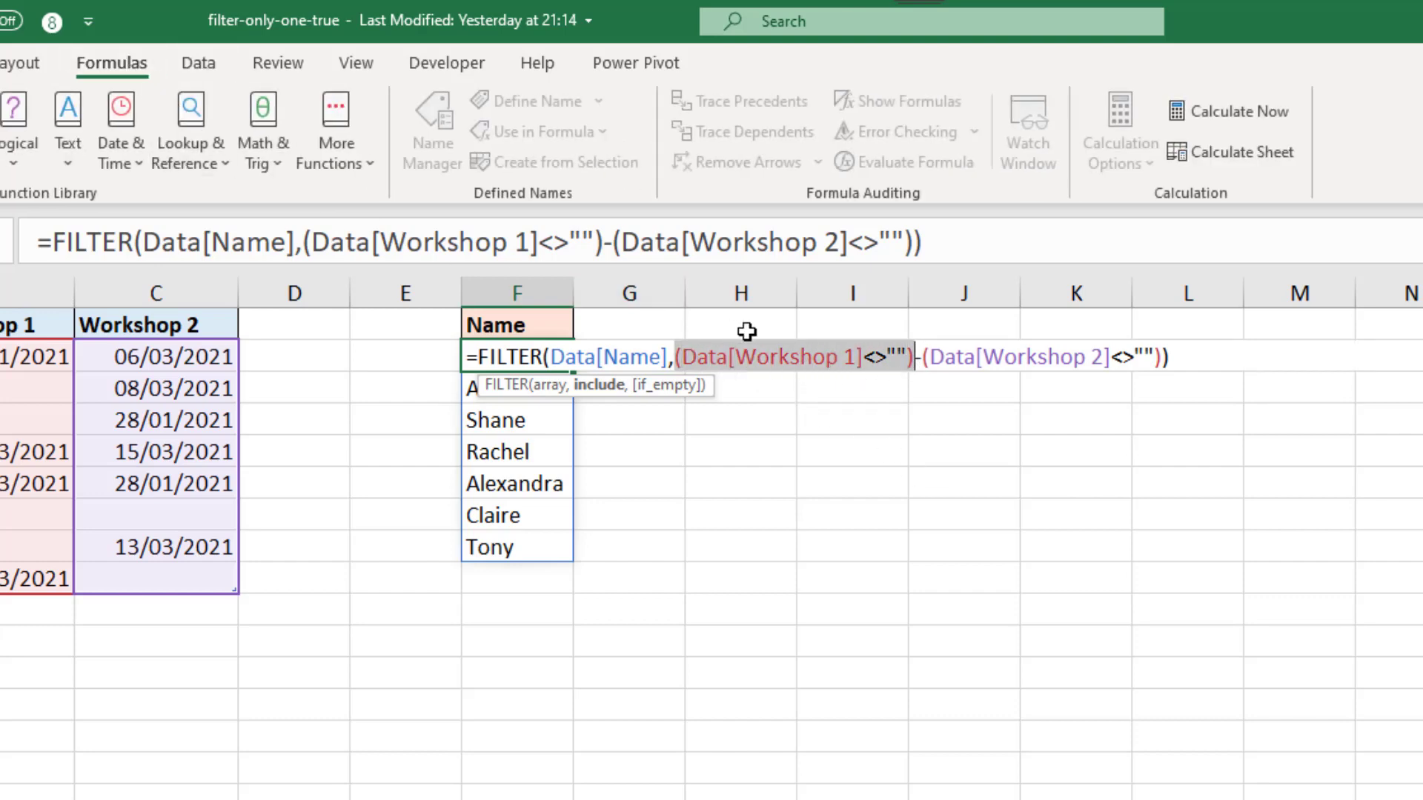
{"action": "left_click", "coordinate": [1209, 128]}
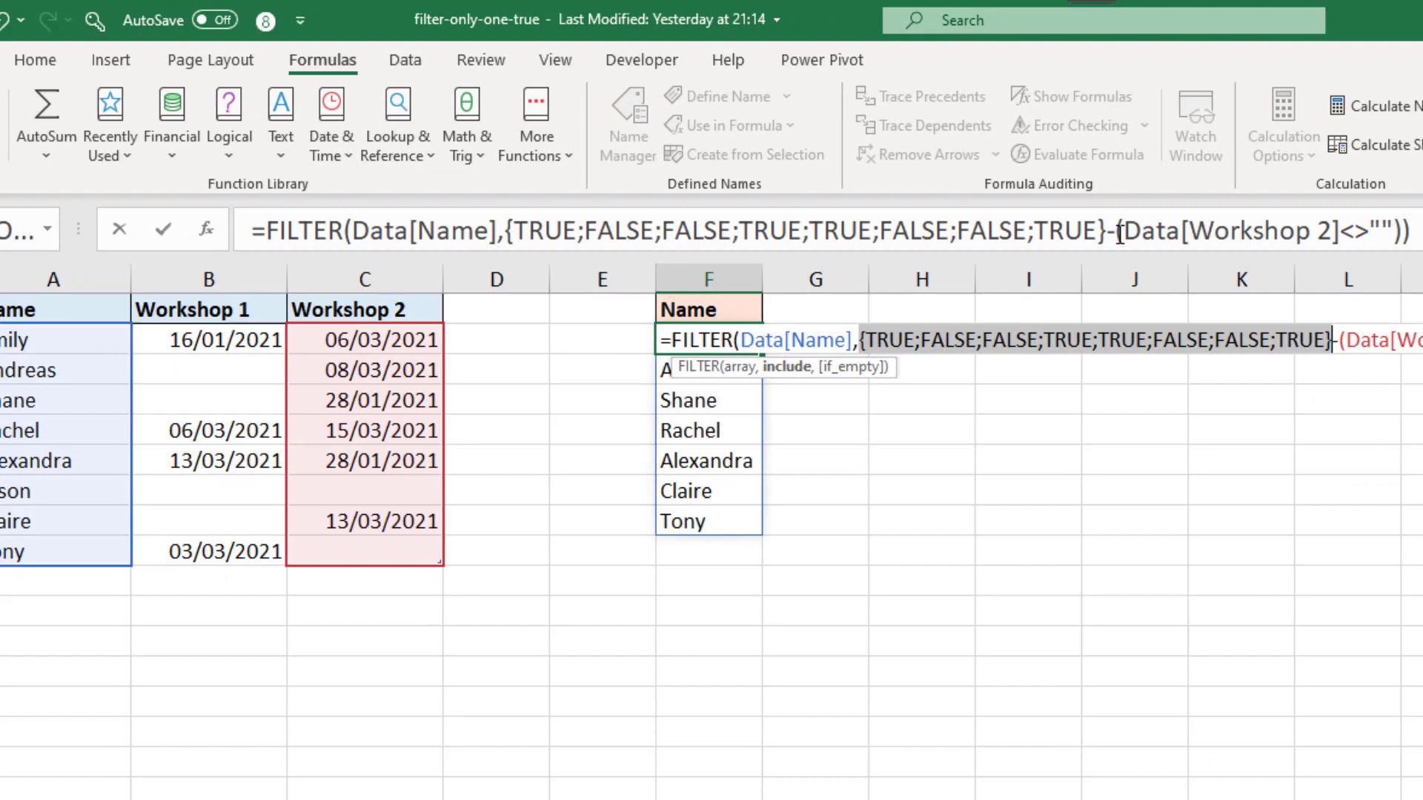
Step: Evaluate the (Data[Workshop 2]<>"") condition with F9 to show its TRUE/FALSE array
{"action": "left_click_drag", "start_coordinate": [1232, 242], "coordinate": [1421, 255]}
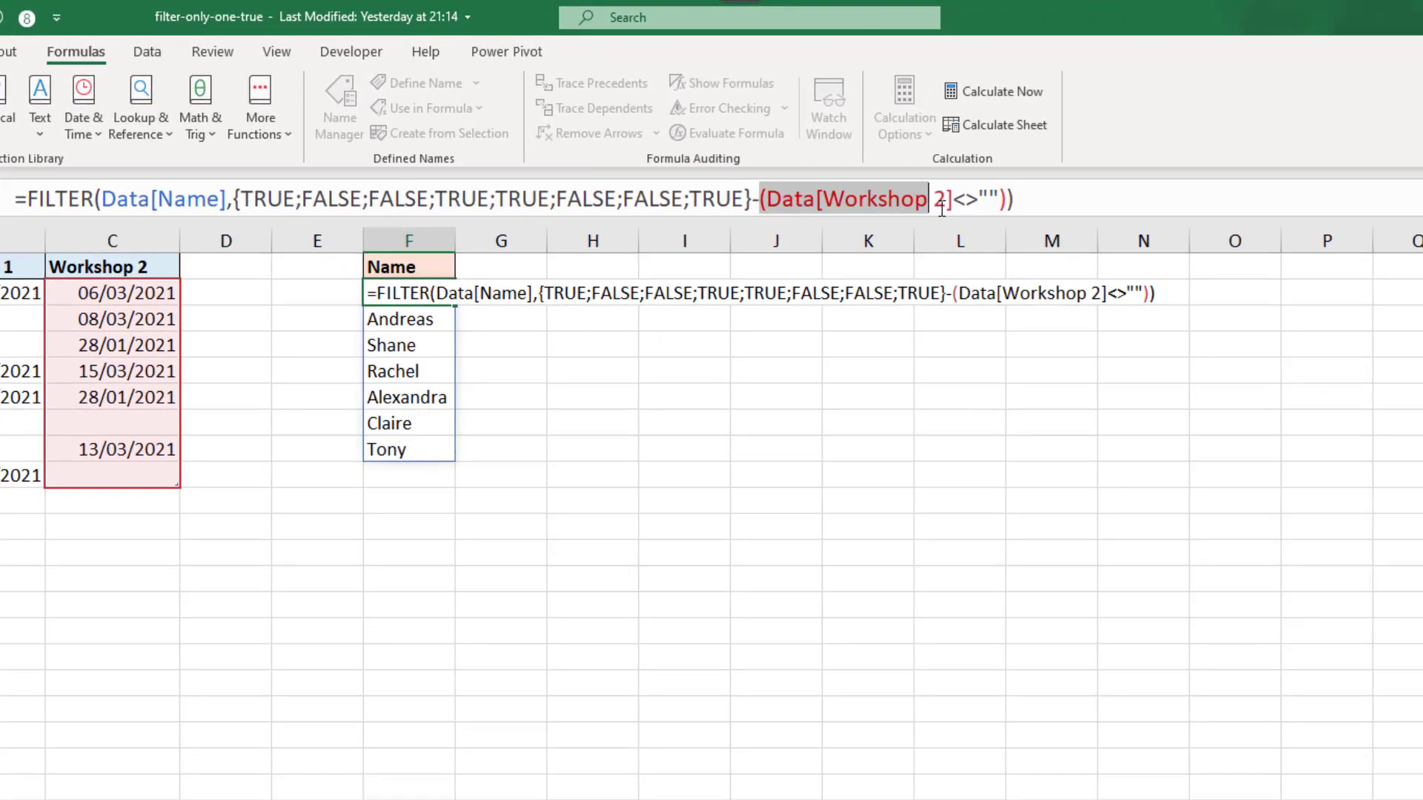
{"action": "left_click_drag", "start_coordinate": [940, 210], "coordinate": [1008, 208]}
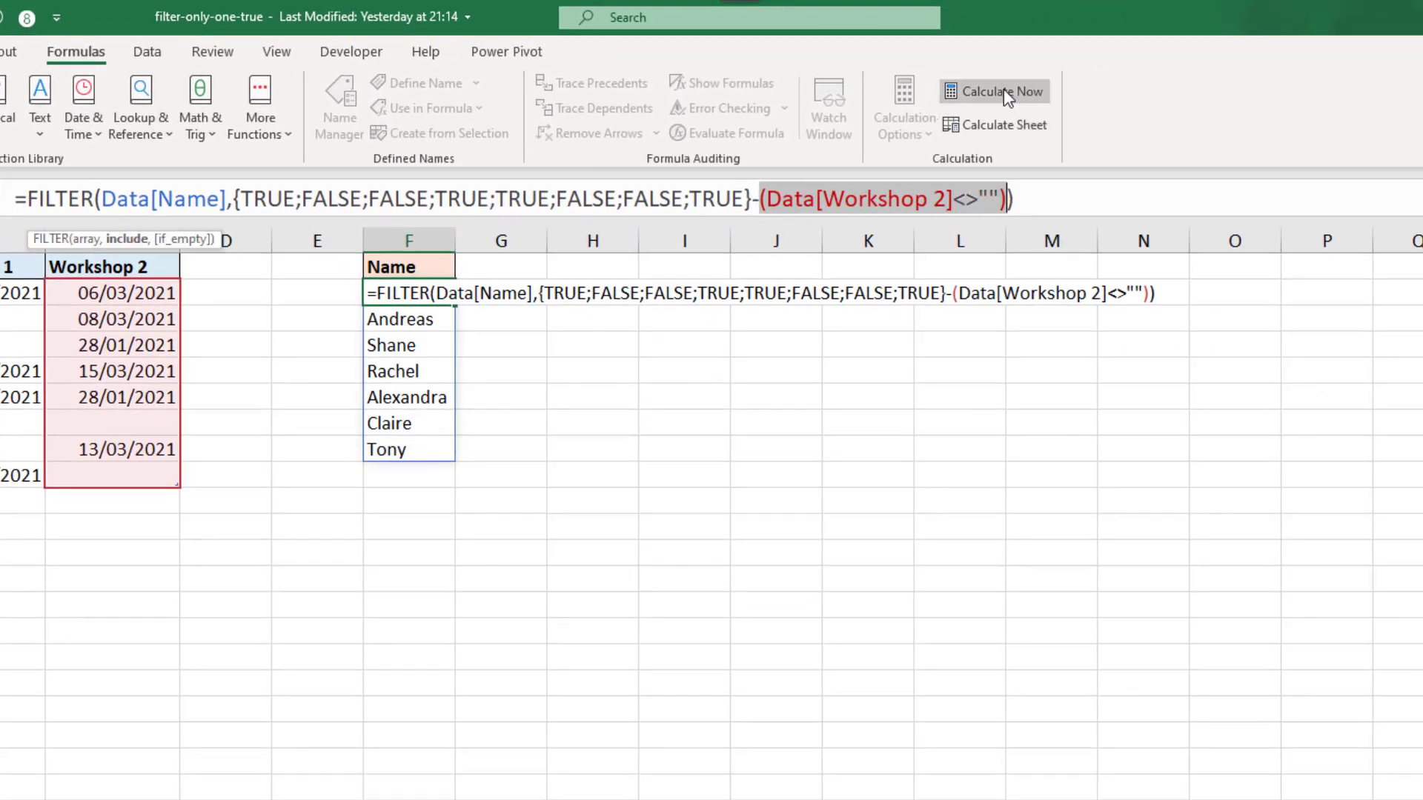
{"action": "key", "text": "F9"}
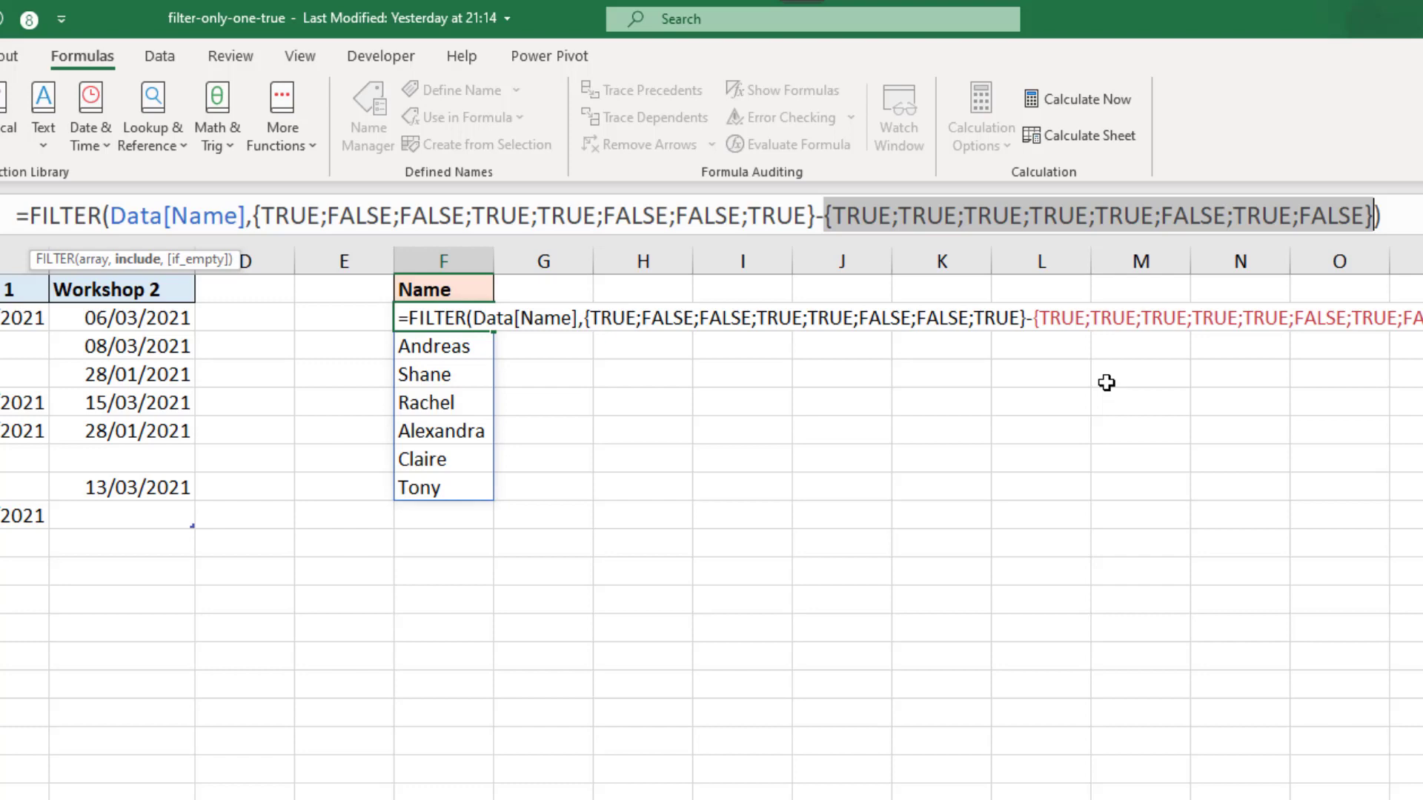
Step: Discard the evaluation and re-edit F2 so the two workshop conditions are subtracted again
{"action": "key", "text": "Escape"}
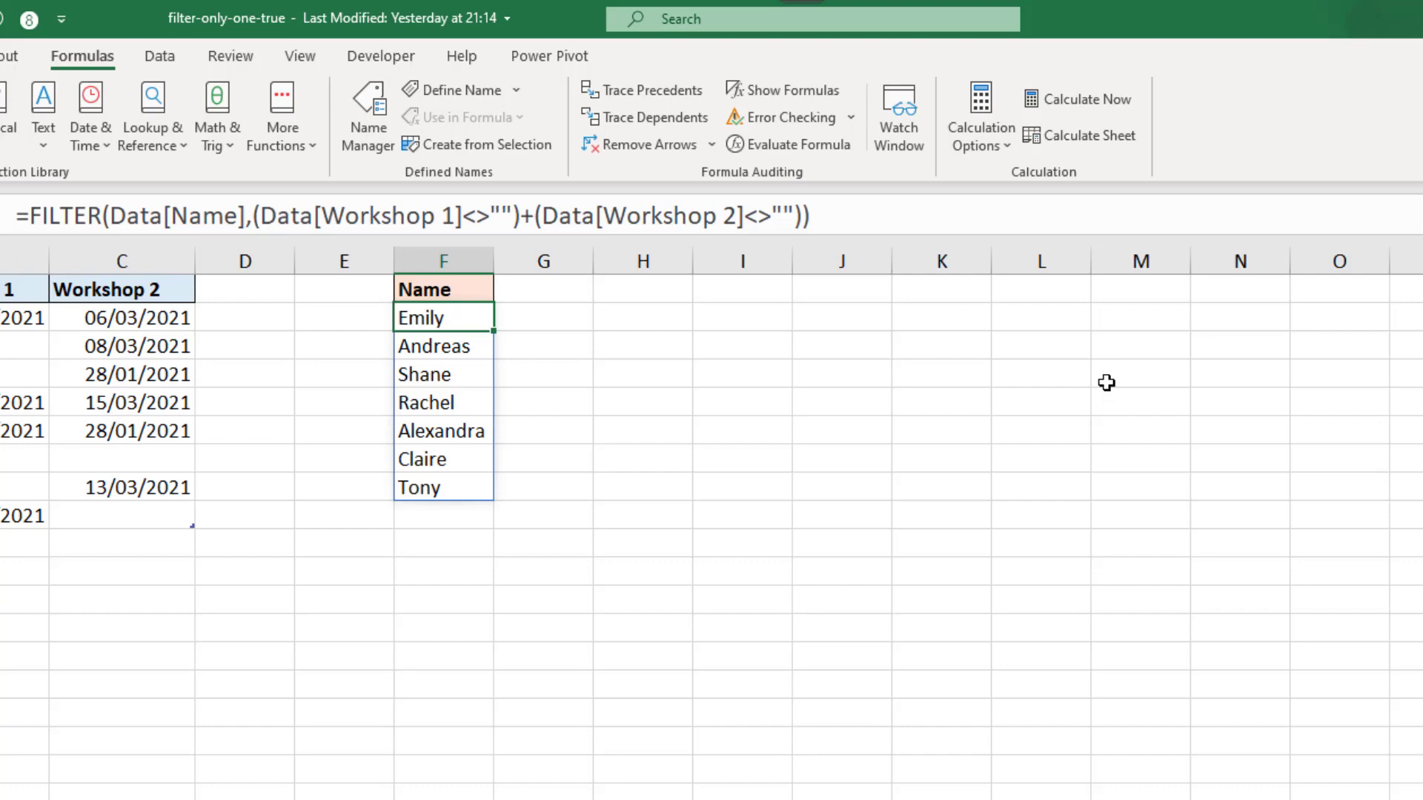
{"action": "key", "text": "F2"}
{"action": "key", "text": "Left"}
{"action": "key", "text": "Left"}
{"action": "key", "text": "Left"}
{"action": "key", "text": "Left"}
{"action": "key", "text": "Left"}
{"action": "key", "text": "Left"}
{"action": "key", "text": "Left"}
{"action": "key", "text": "Left"}
{"action": "key", "text": "Left"}
{"action": "key", "text": "Left"}
{"action": "key", "text": "Left"}
{"action": "key", "text": "Left"}
{"action": "key", "text": "Left"}
{"action": "key", "text": "Left"}
{"action": "key", "text": "Left"}
{"action": "key", "text": "Left"}
{"action": "key", "text": "Left"}
{"action": "key", "text": "Left"}
{"action": "key", "text": "Left"}
{"action": "key", "text": "Left"}
{"action": "key", "text": "BackSpace"}
{"action": "type", "text": "-"}
{"action": "key", "text": "Return"}
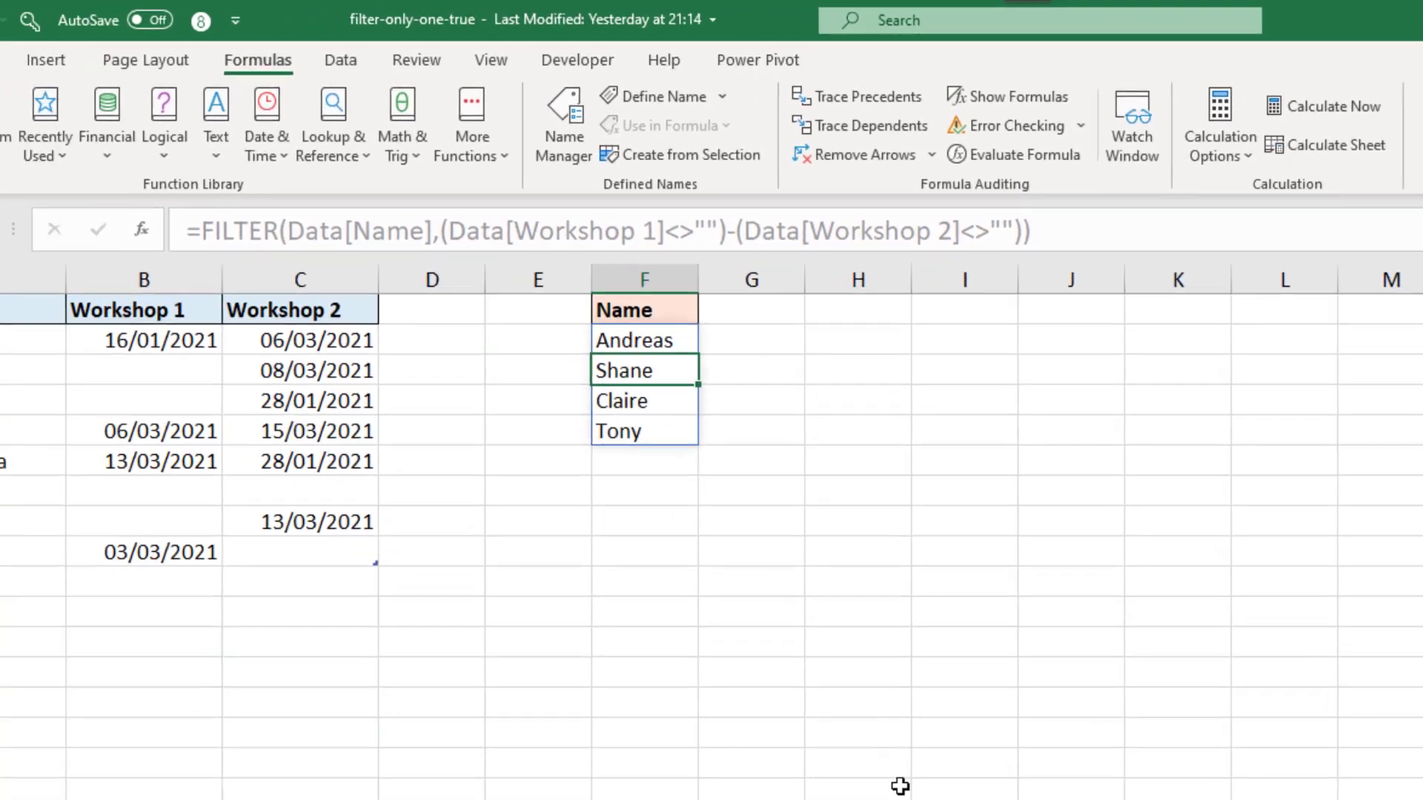